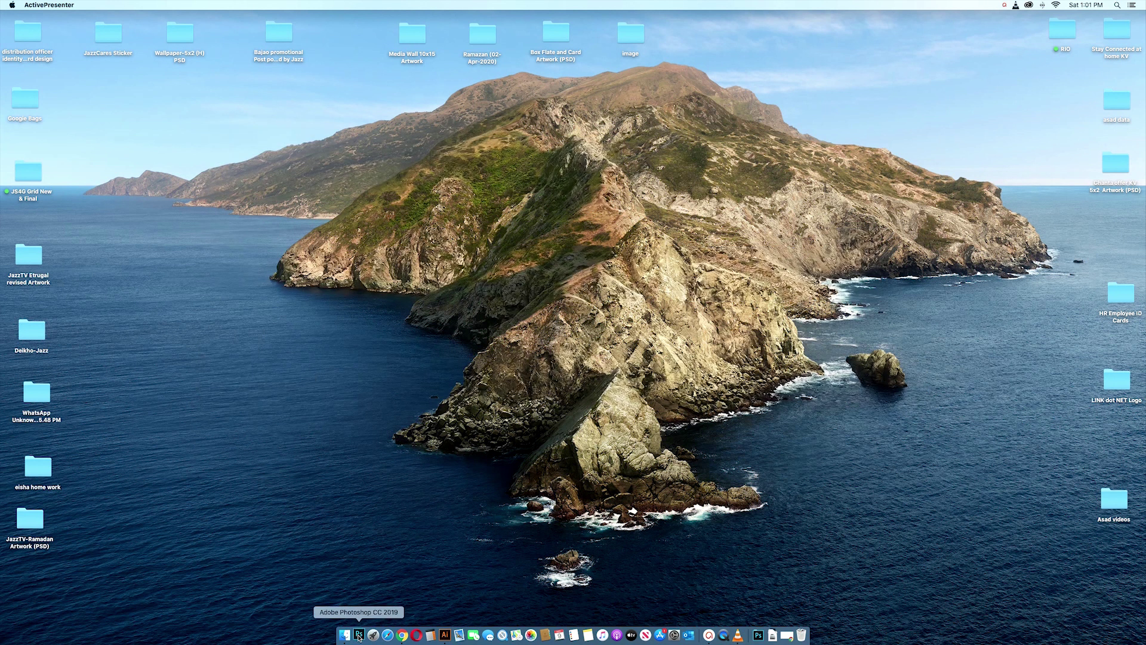
Step: Launch Photoshop CC 2019 from the Dock and wait for its Welcome screen
left_click(359, 635)
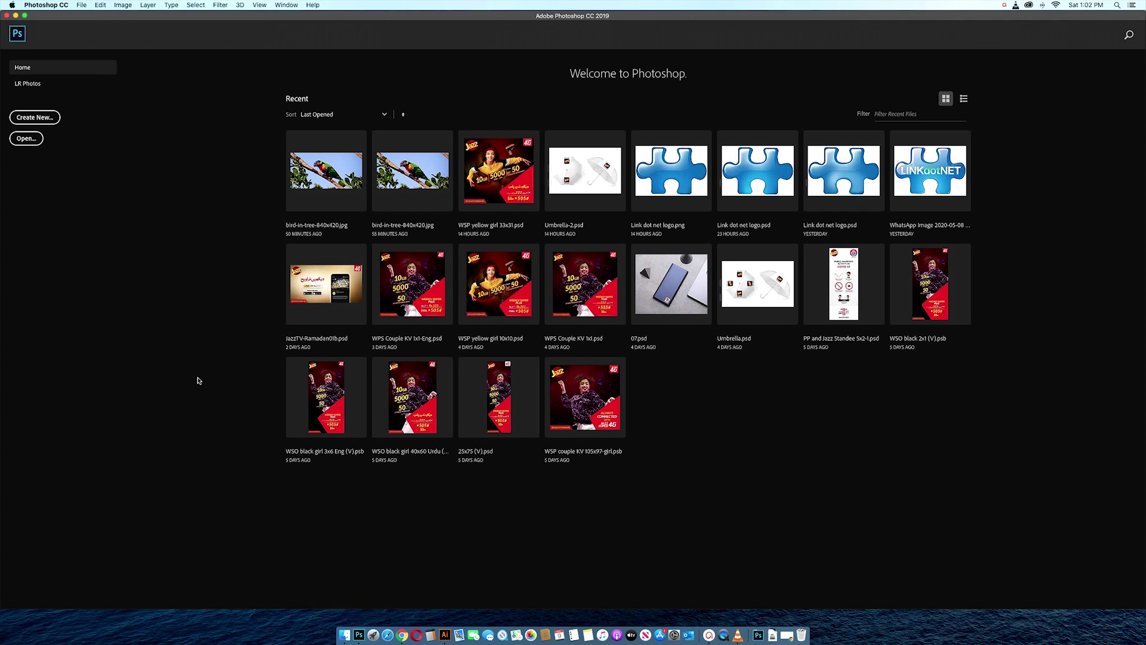
Step: Open bird-in-tree-840x420.jpg and show its Layers panel
left_click(82, 5)
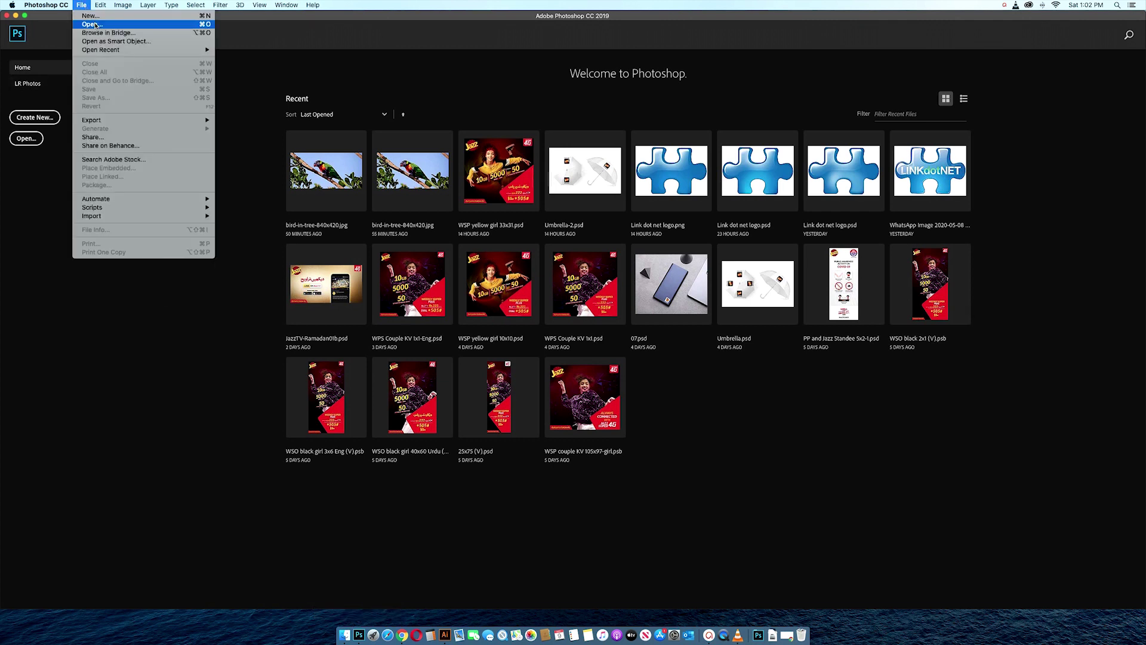
left_click(95, 25)
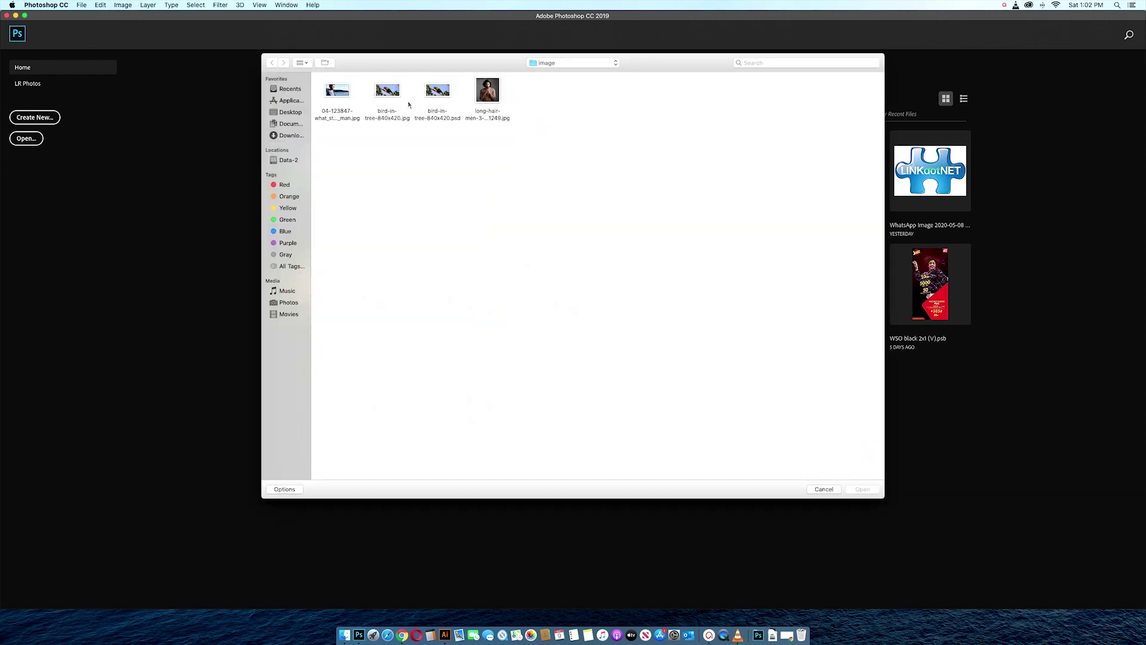
left_click(390, 93)
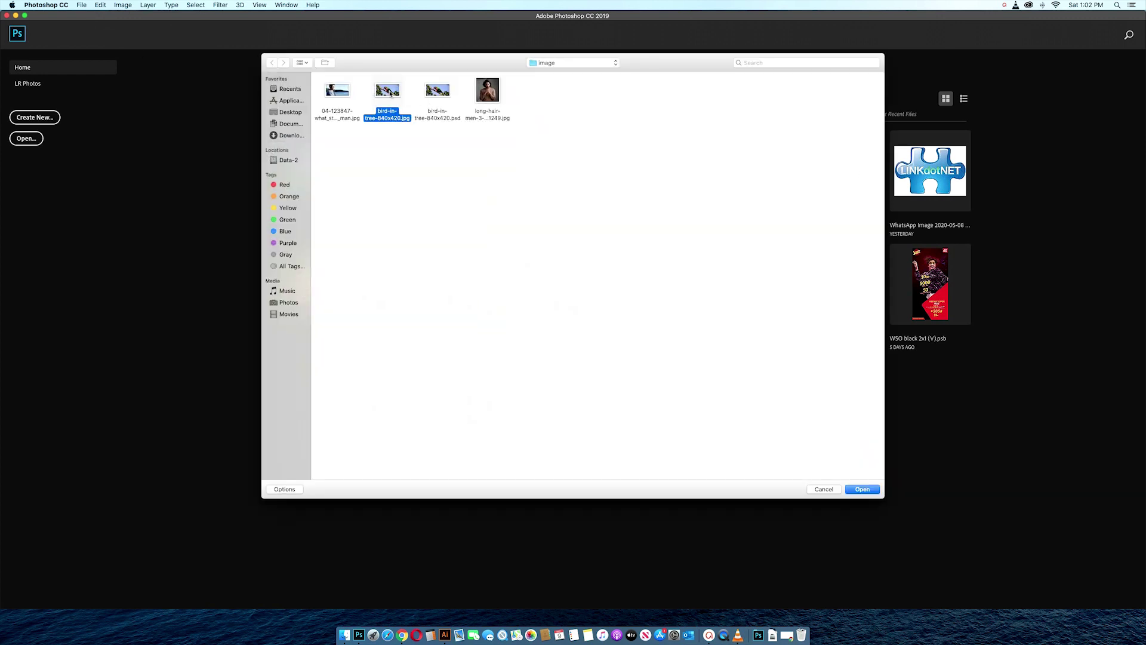
left_click(863, 489)
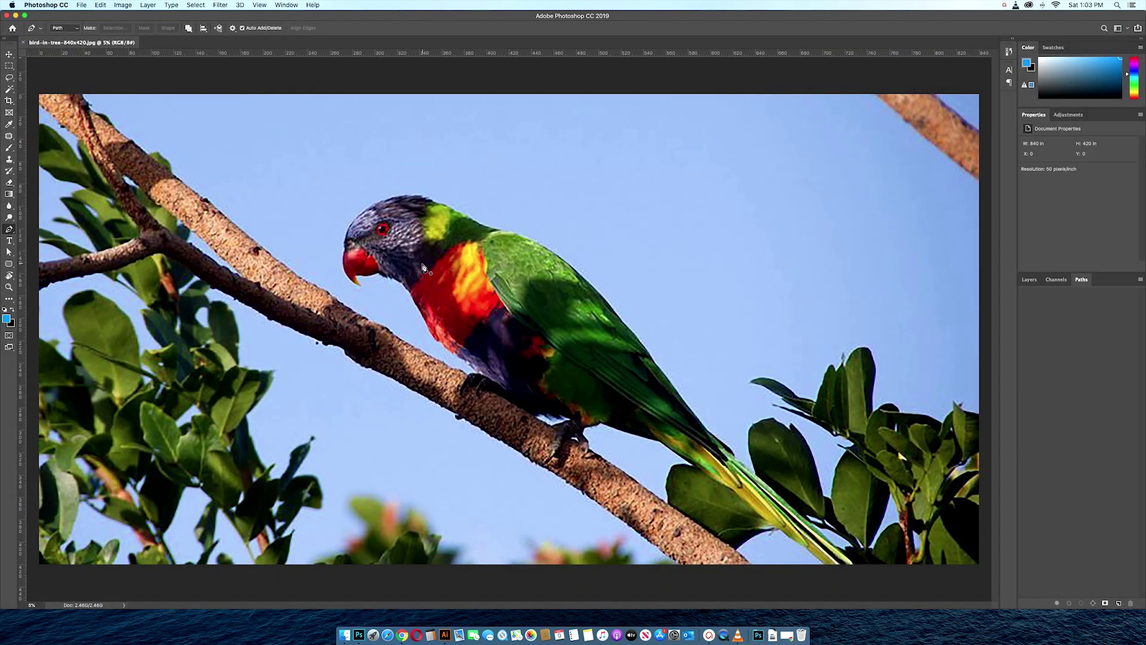
left_click(1030, 280)
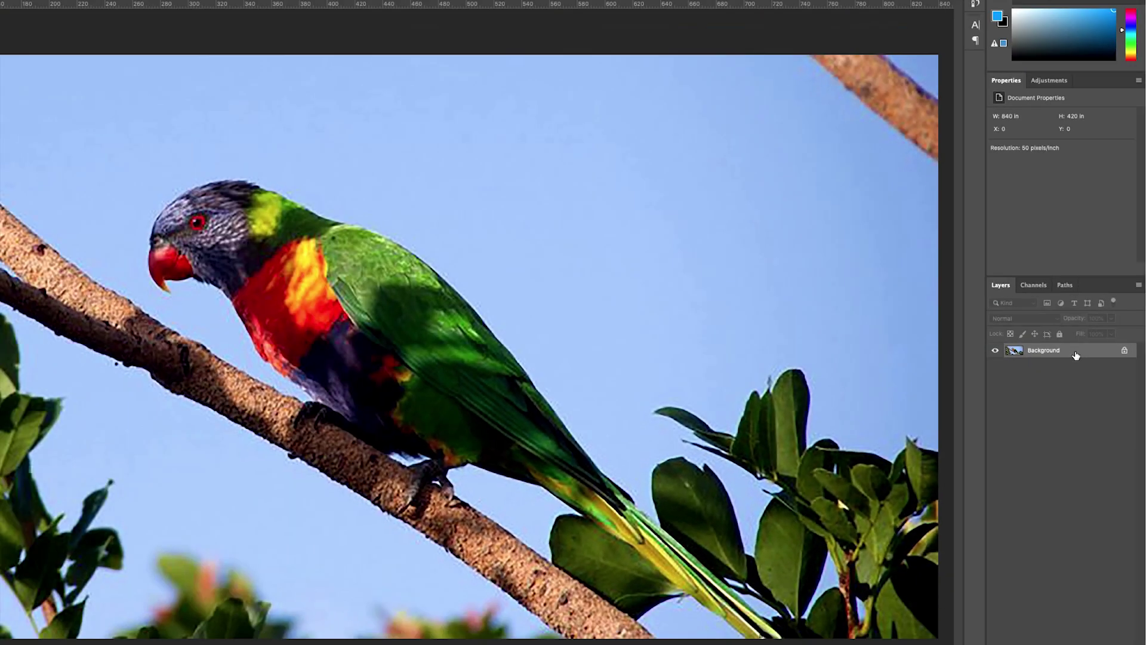
Step: Convert the locked Background into an editable Layer 0 and zoom in on the parrot
double_click(1076, 355)
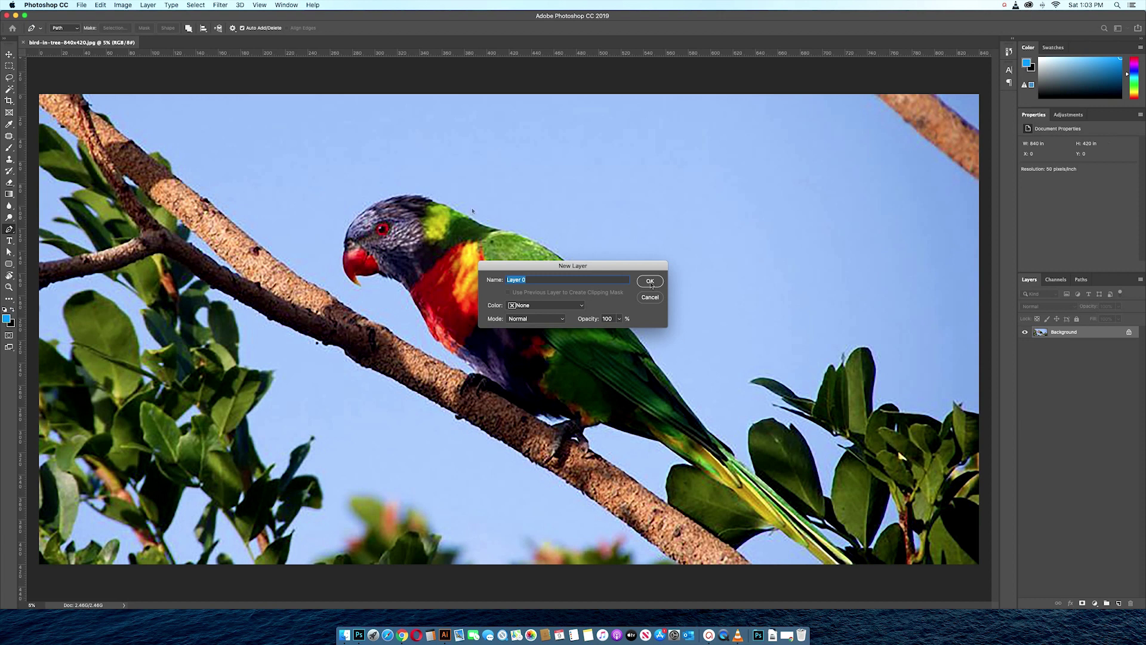
left_click(650, 281)
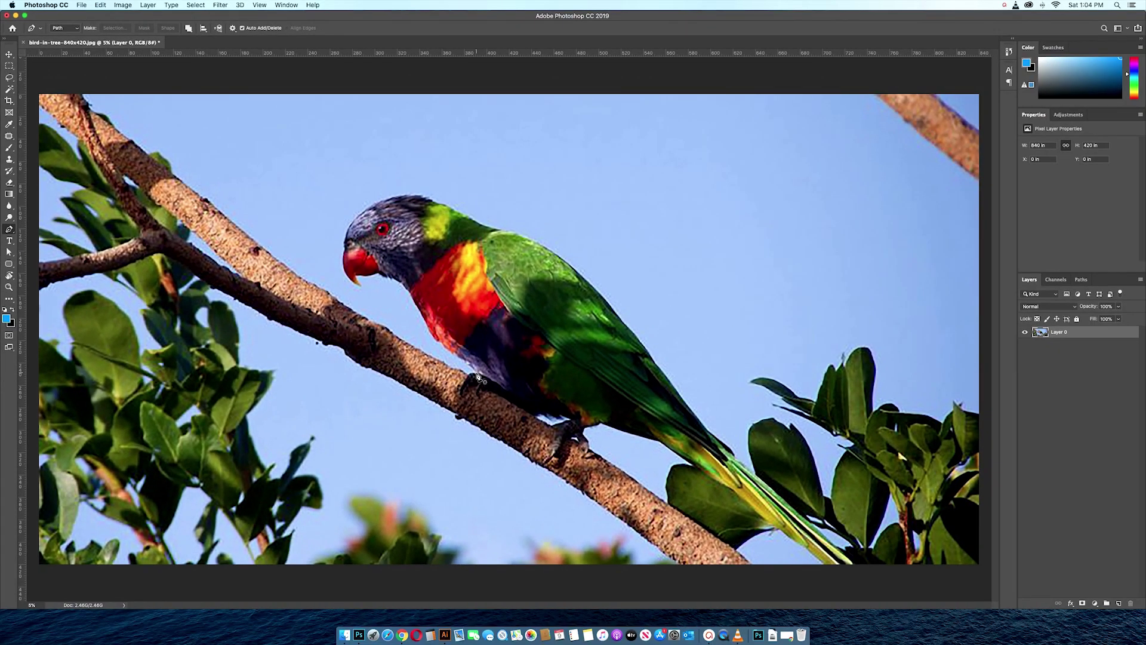
key("super+plus")
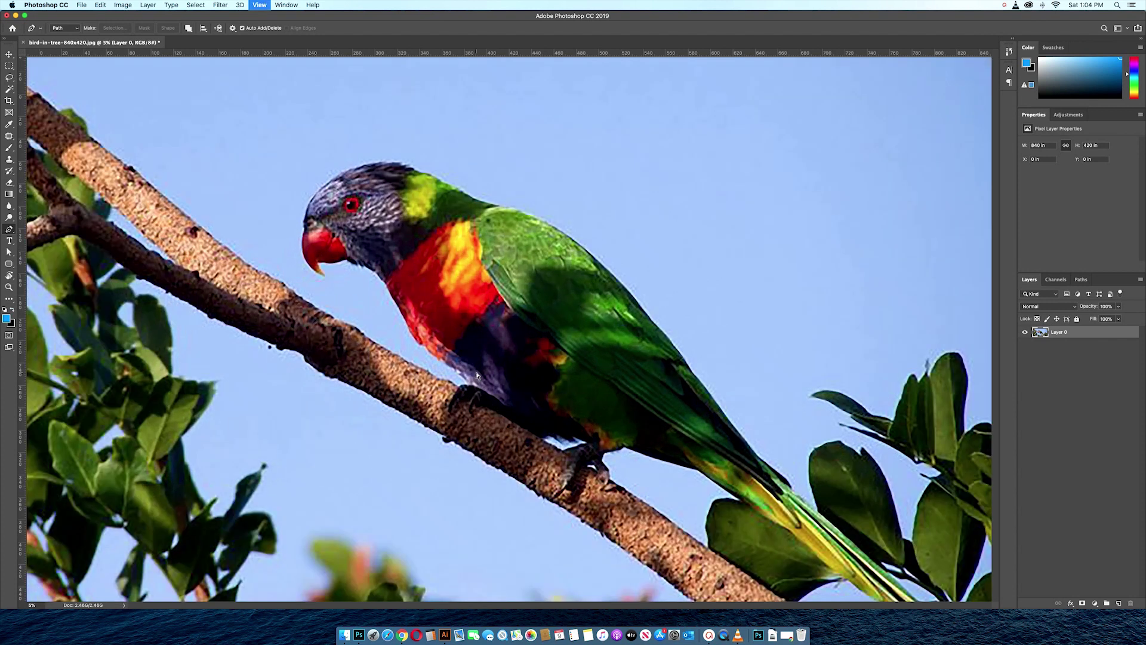
Step: Start the Pen path on the branch and trace along the parrot's underside
key("super+plus")
key("super+plus")
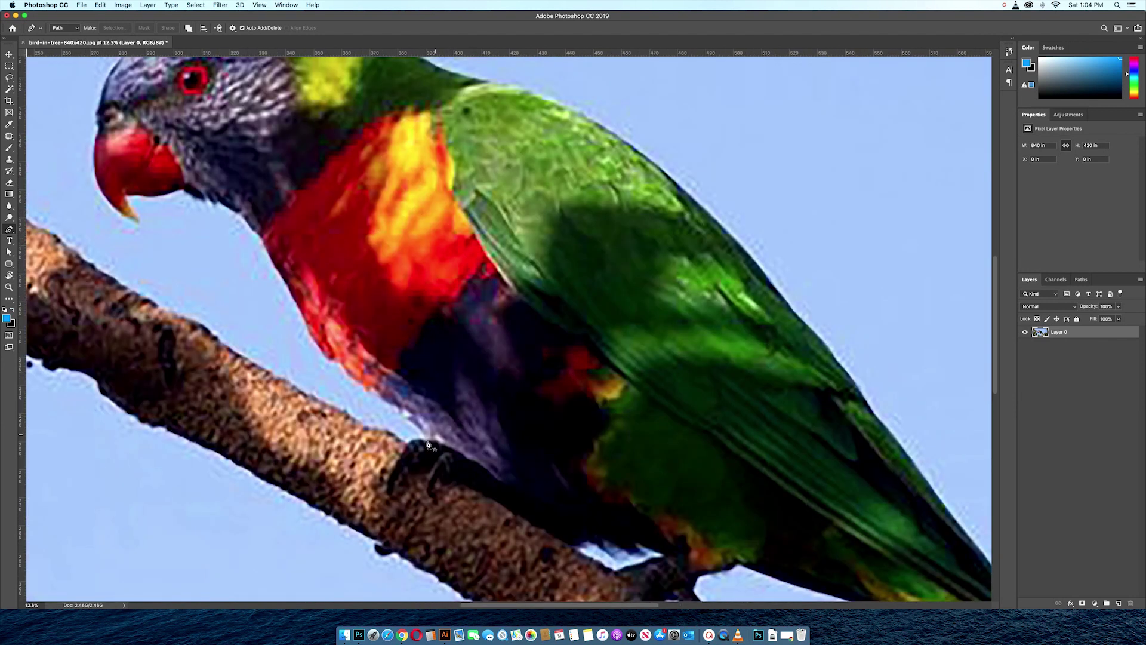
left_click(406, 445)
left_click(420, 440)
left_click_drag(421, 426, 387, 404)
left_click_drag(374, 390, 342, 362)
left_click_drag(342, 362, 289, 284)
key("BackSpace")
key("BackSpace")
key("BackSpace")
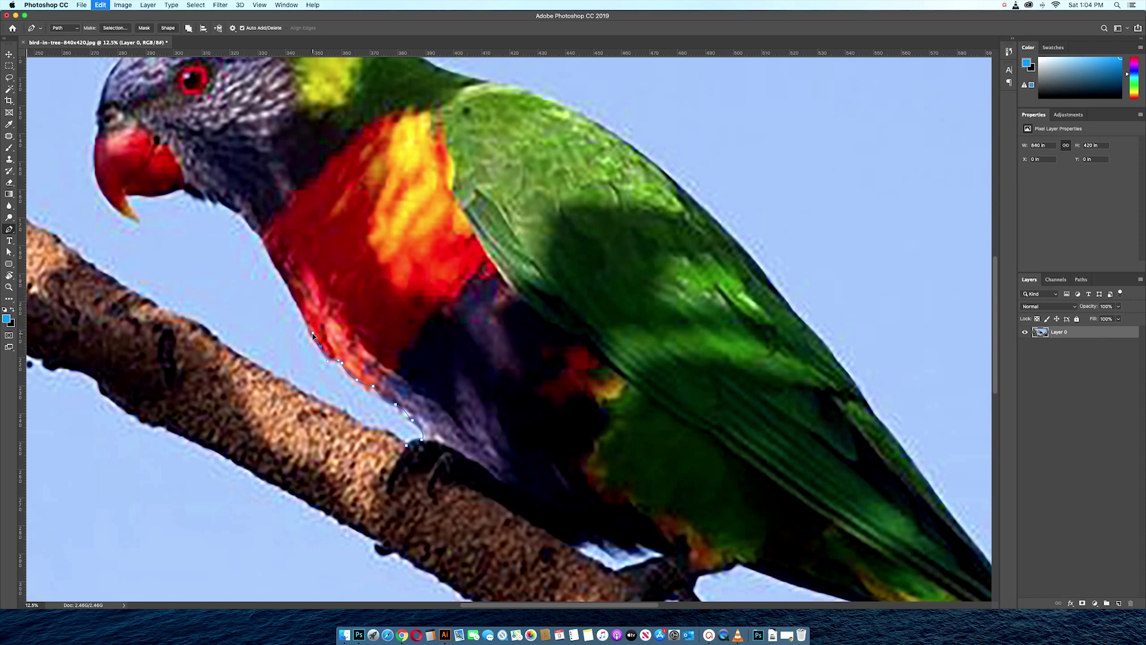
Step: Continue the path up the red breast and around the underside of the beak
left_click_drag(310, 330, 261, 232)
mouse_move(253, 233)
left_mouse_down()
mouse_move(244, 214)
mouse_move(448, 374)
mouse_move(394, 350)
left_mouse_up()
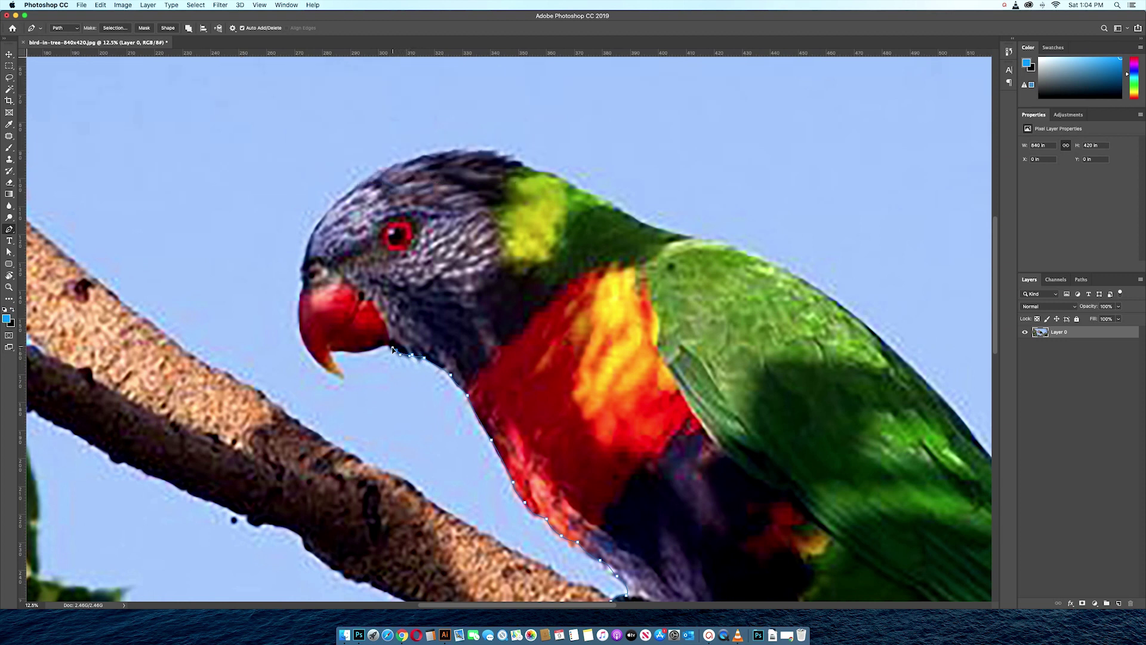
left_click_drag(388, 348, 333, 351)
left_click_drag(344, 376, 357, 389)
left_click(300, 295)
Step: Trace anchors around the beak, over the head, along the back down to the foot
mouse_move(302, 295)
left_mouse_down()
mouse_move(310, 235)
mouse_move(304, 290)
mouse_move(307, 256)
left_mouse_up()
scroll(337, 257, "up", 3)
scroll(338, 257, "right", 2)
left_click_drag(345, 264, 425, 224)
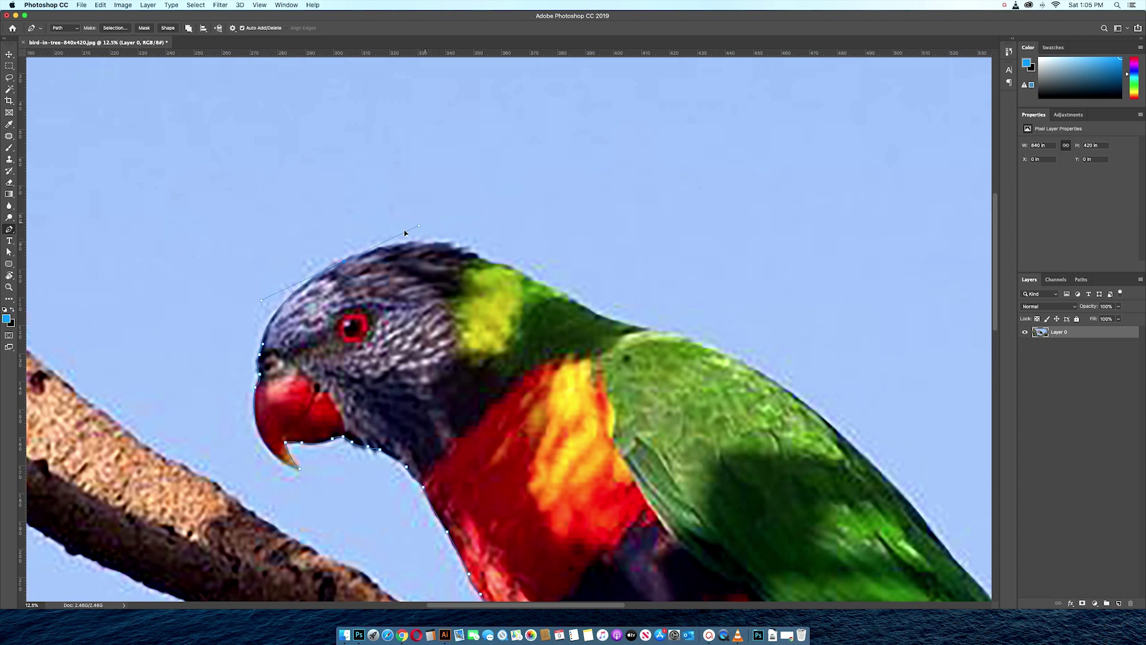
mouse_move(433, 244)
left_mouse_down()
mouse_move(488, 269)
mouse_move(283, 209)
left_mouse_up()
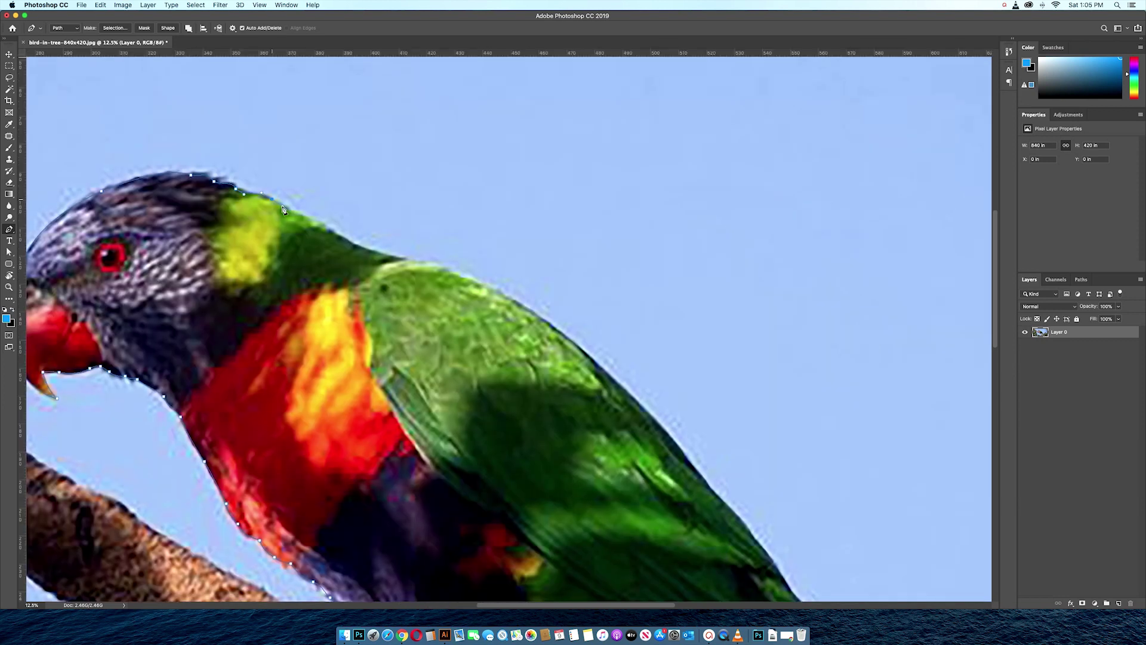
mouse_move(303, 218)
left_mouse_down()
mouse_move(344, 239)
mouse_move(270, 232)
mouse_move(296, 241)
left_mouse_up()
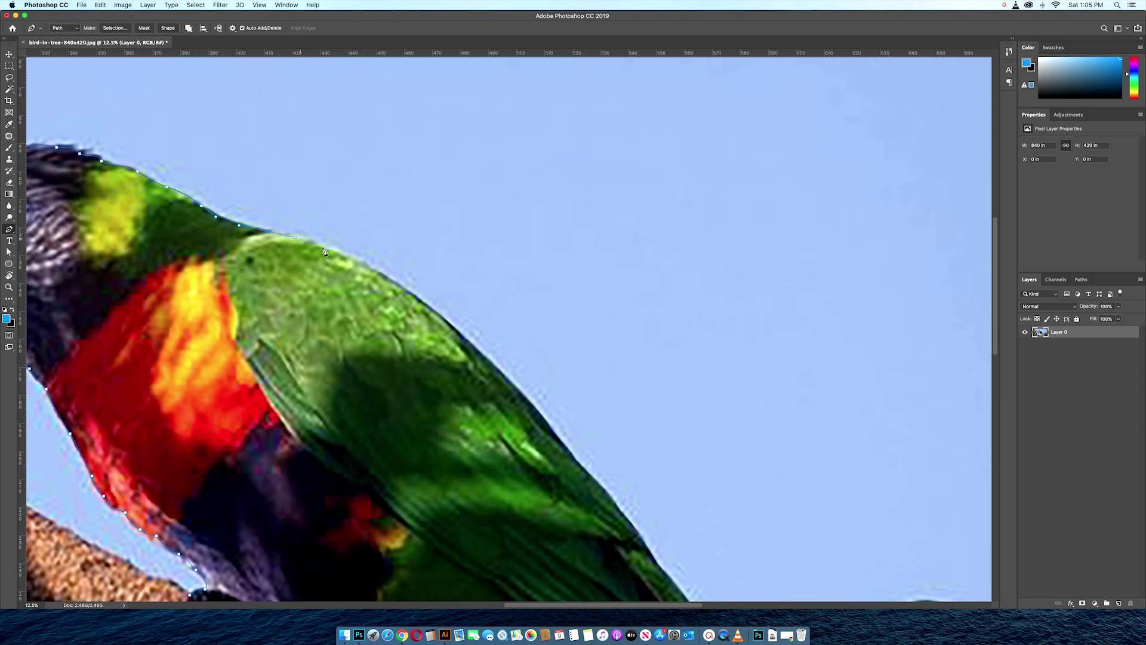
left_click(395, 285)
left_click_drag(441, 312, 378, 192)
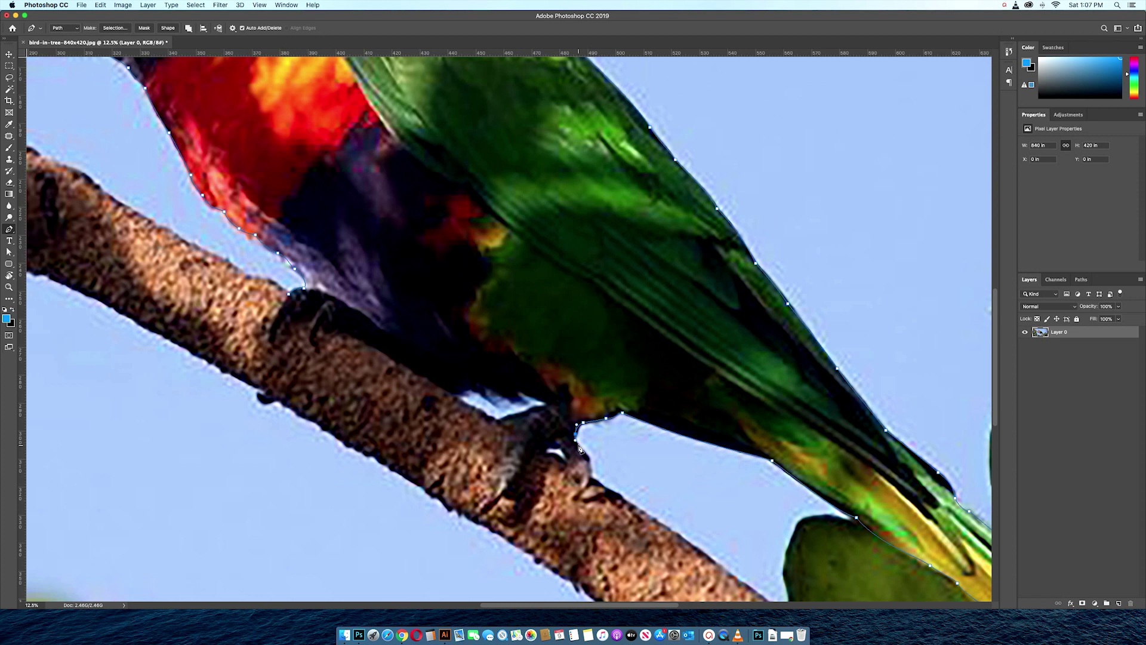
left_click(590, 471)
Step: Shape the Pen path around the parrot's toes, foot and leg
left_click_drag(576, 499, 564, 512)
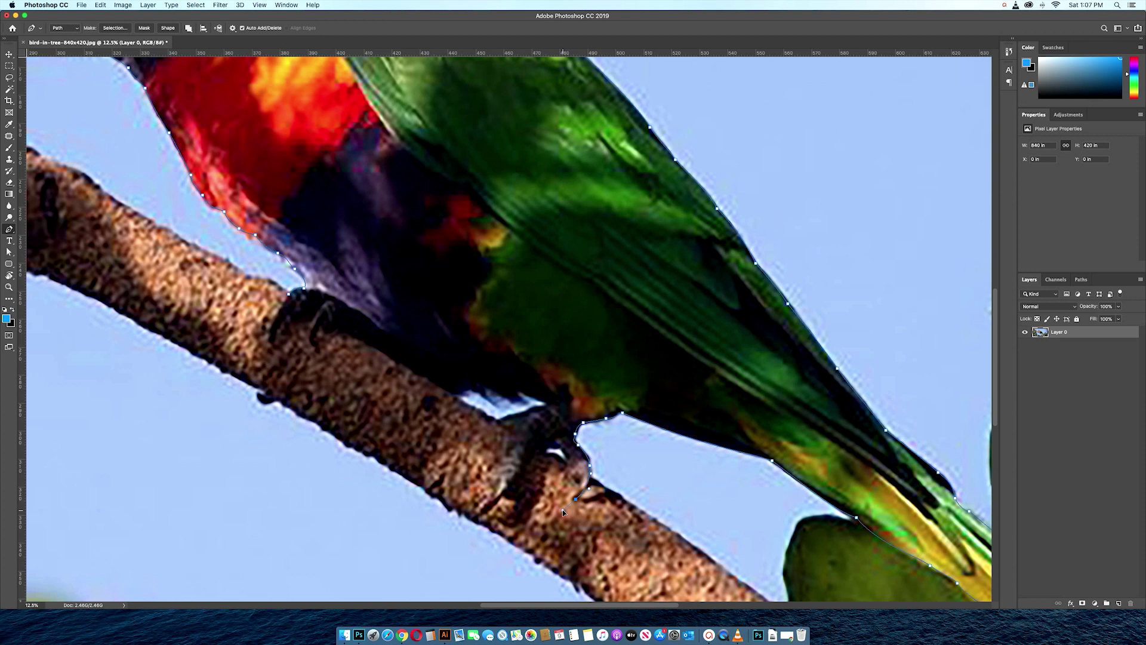
left_click(578, 479)
left_click_drag(566, 456, 563, 449)
left_click_drag(563, 449, 541, 458)
left_click_drag(521, 474, 505, 500)
left_click_drag(476, 517, 463, 524)
left_click_drag(466, 522, 499, 487)
mouse_move(506, 442)
left_mouse_down()
mouse_move(498, 421)
mouse_move(528, 410)
left_mouse_up()
left_click(549, 408)
left_click_drag(544, 405, 520, 393)
left_click_drag(507, 398, 499, 396)
Step: Extend the path left along the belly above the branch toward the other foot
left_click(470, 388)
left_click(453, 395)
left_click(417, 372)
left_click_drag(374, 346, 364, 341)
left_click_drag(336, 329, 333, 330)
left_click(322, 328)
left_click_drag(316, 338, 307, 339)
left_click_drag(425, 398, 598, 518)
Step: Close the parrot outline at its starting point and fit the image on screen
key("super+r")
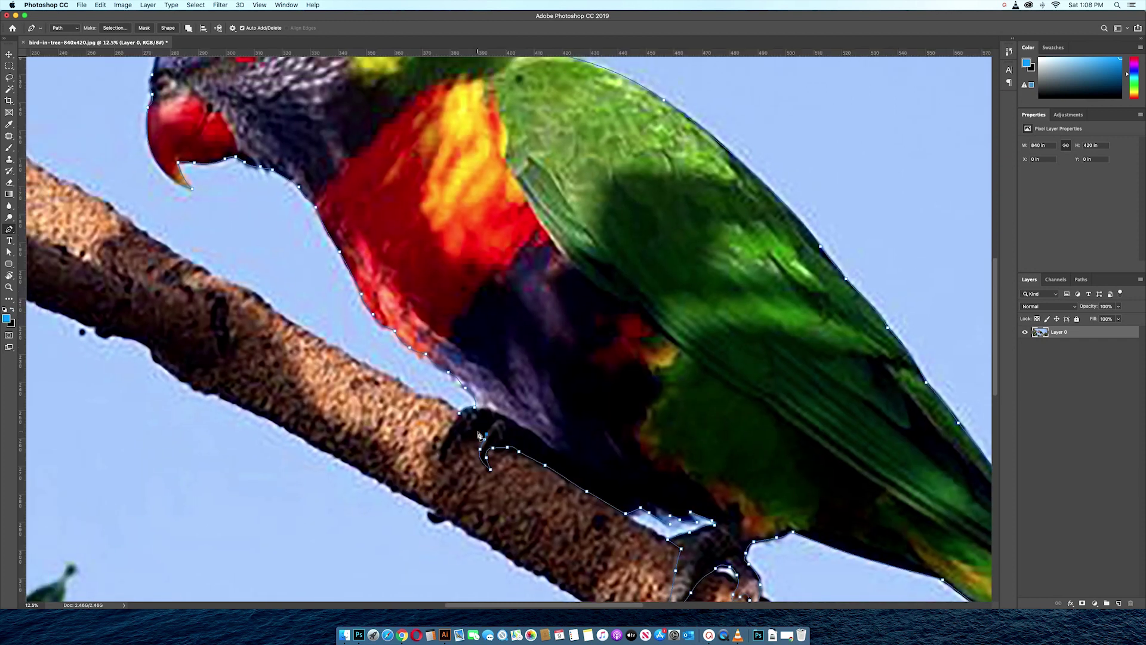
left_click(461, 438)
mouse_move(447, 457)
left_mouse_down()
mouse_move(444, 474)
mouse_move(454, 428)
left_mouse_up()
left_click(460, 414)
key("super+0")
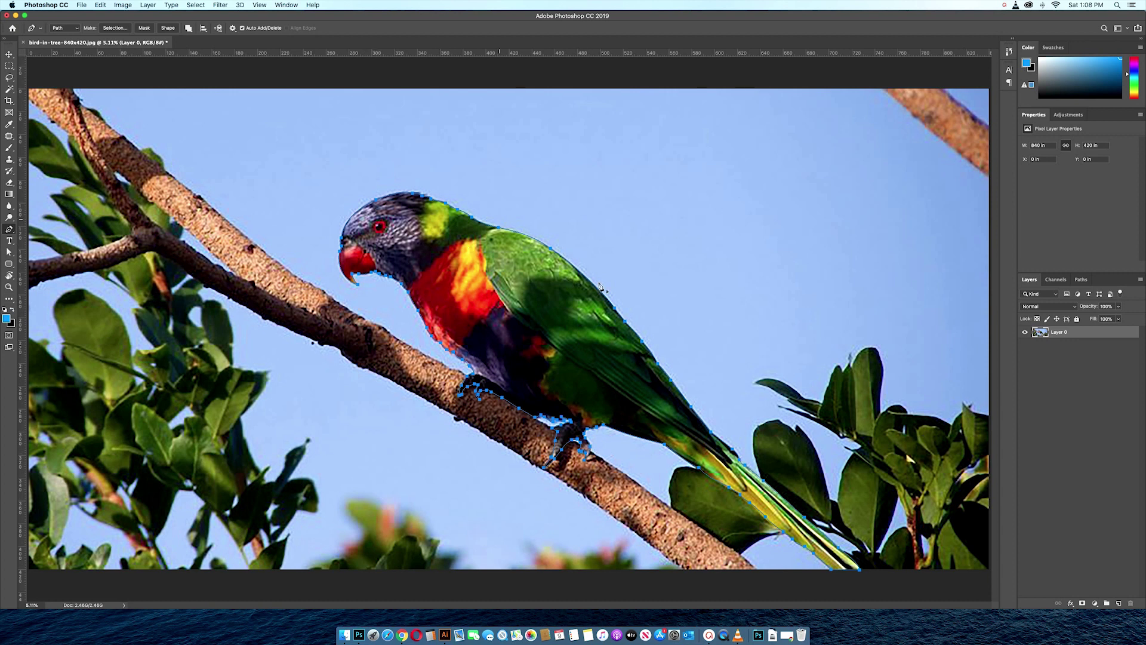
Step: Make a selection from the path with 0 feather and copy it to a new layer
right_click(494, 282)
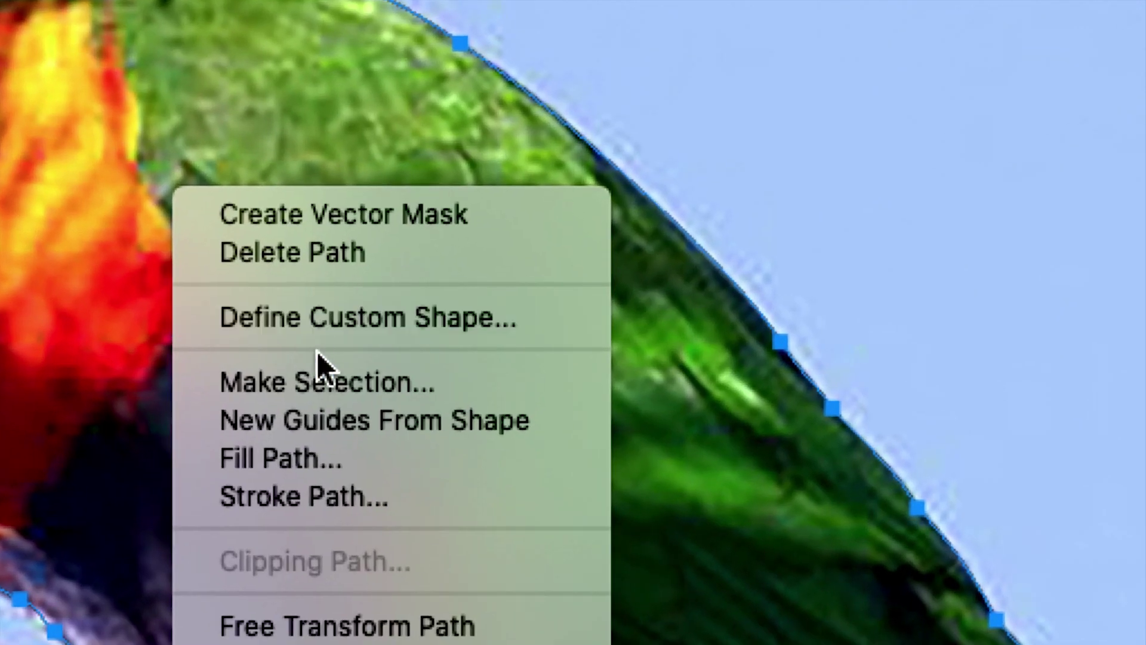
left_click(368, 383)
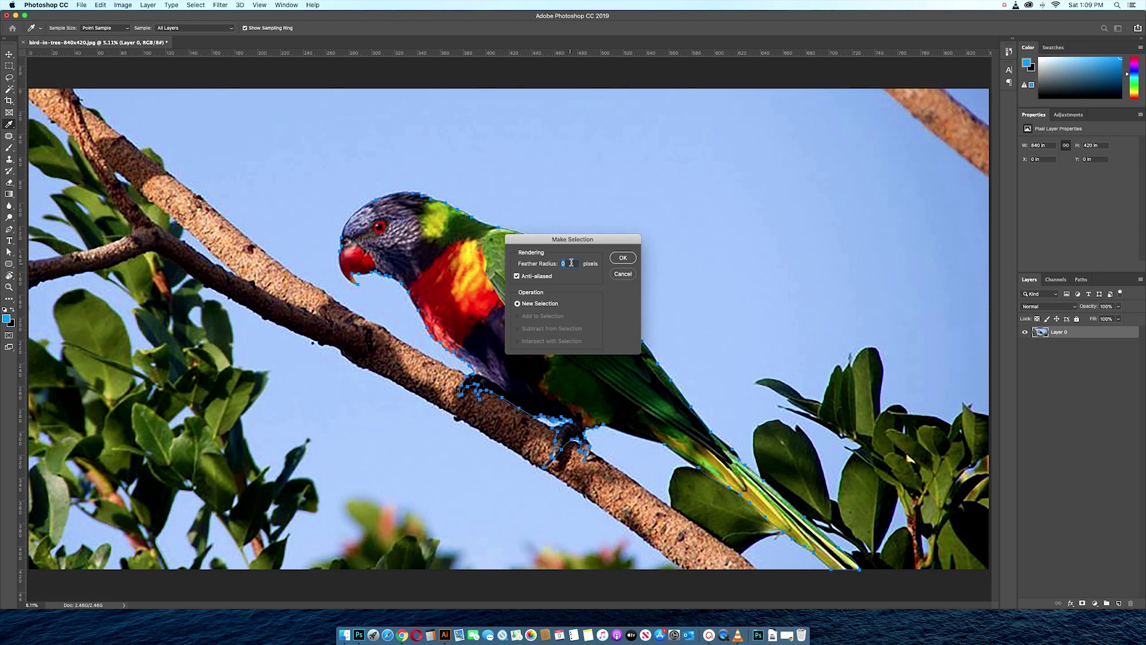
left_click(621, 260)
key("ctrl+j")
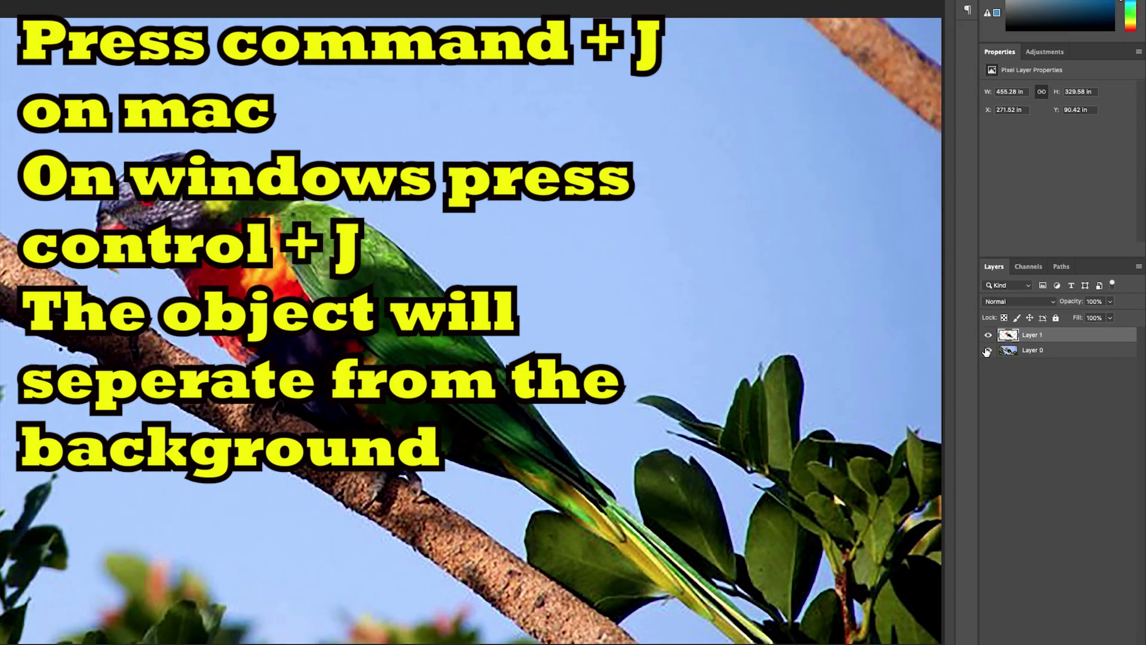
Step: Toggle Layer 0 and Layer 1 visibility to check the cutout, then select Layer 0
left_click(1024, 344)
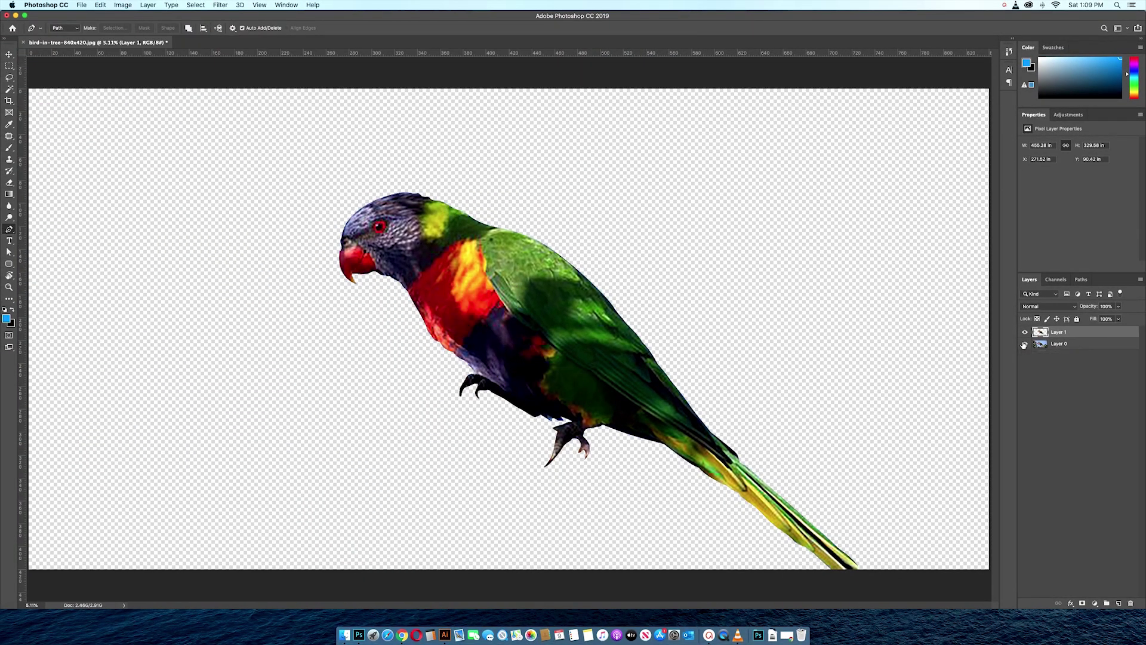
left_click(1024, 344)
left_click(1025, 333)
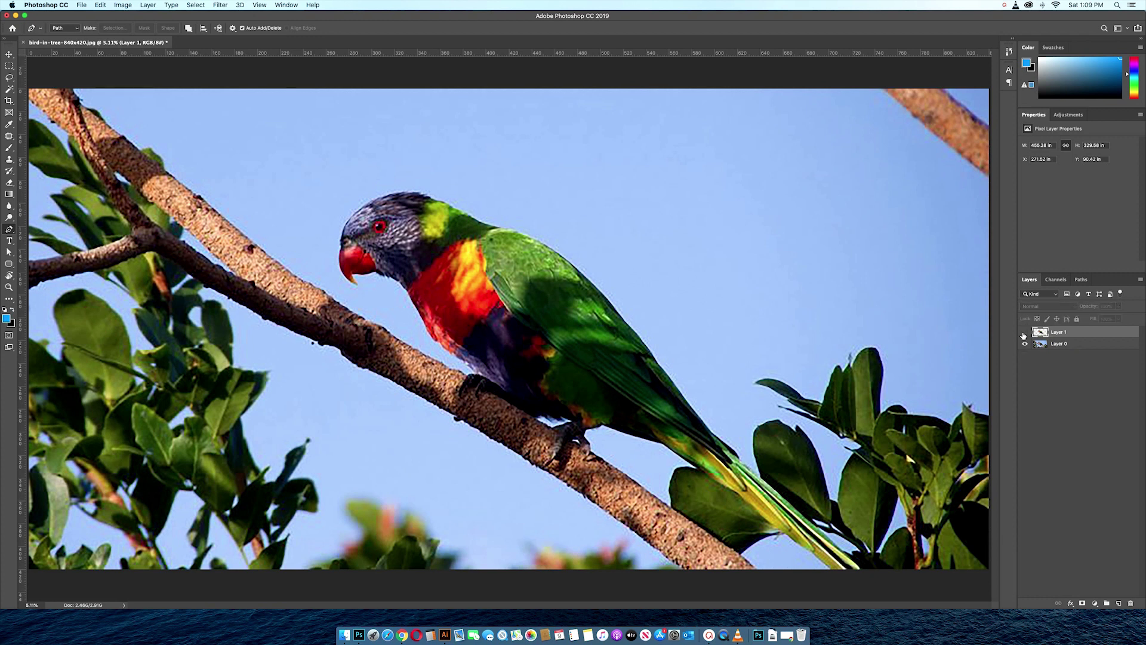
left_click(1025, 333)
left_click(1025, 344)
left_click(1025, 332)
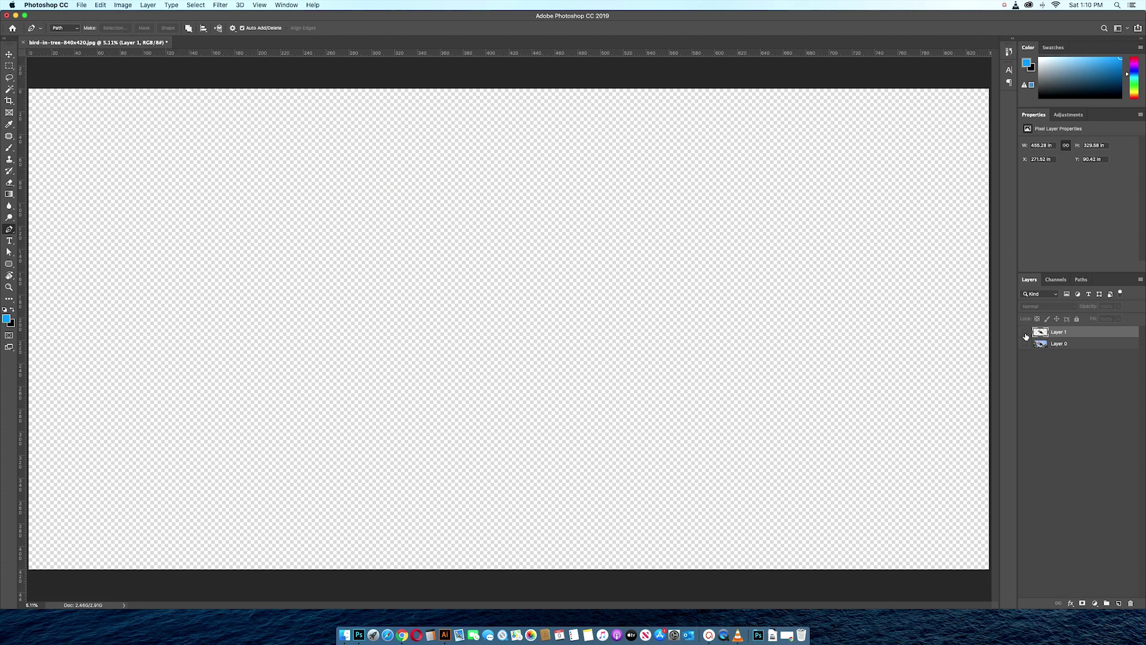
left_click(1025, 344)
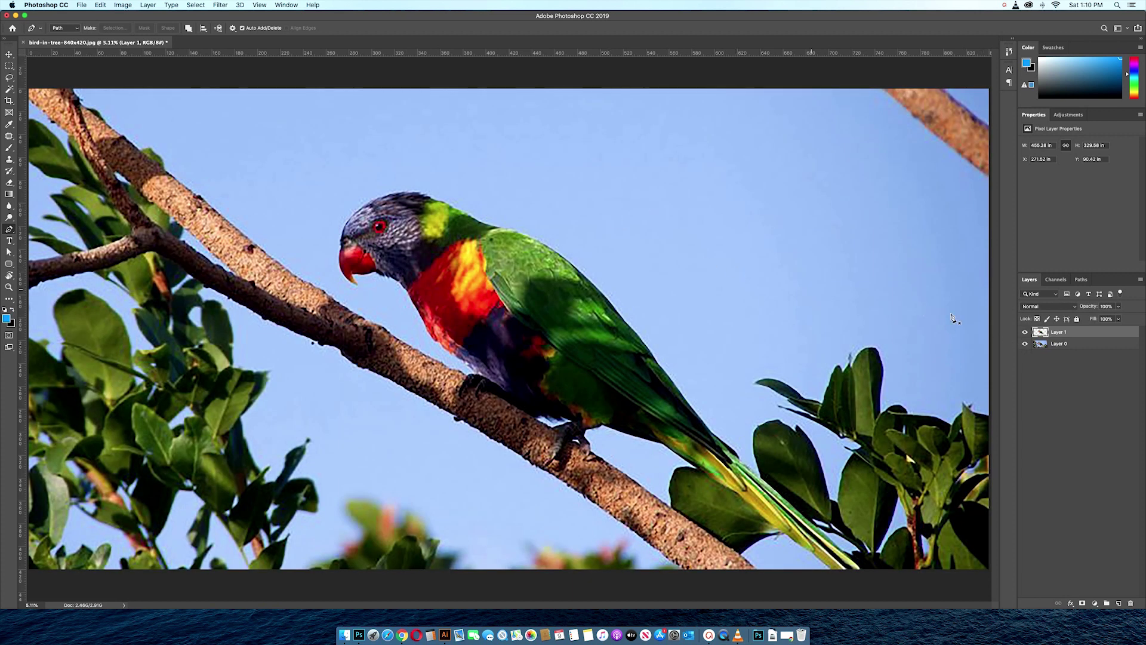
left_click(1076, 347)
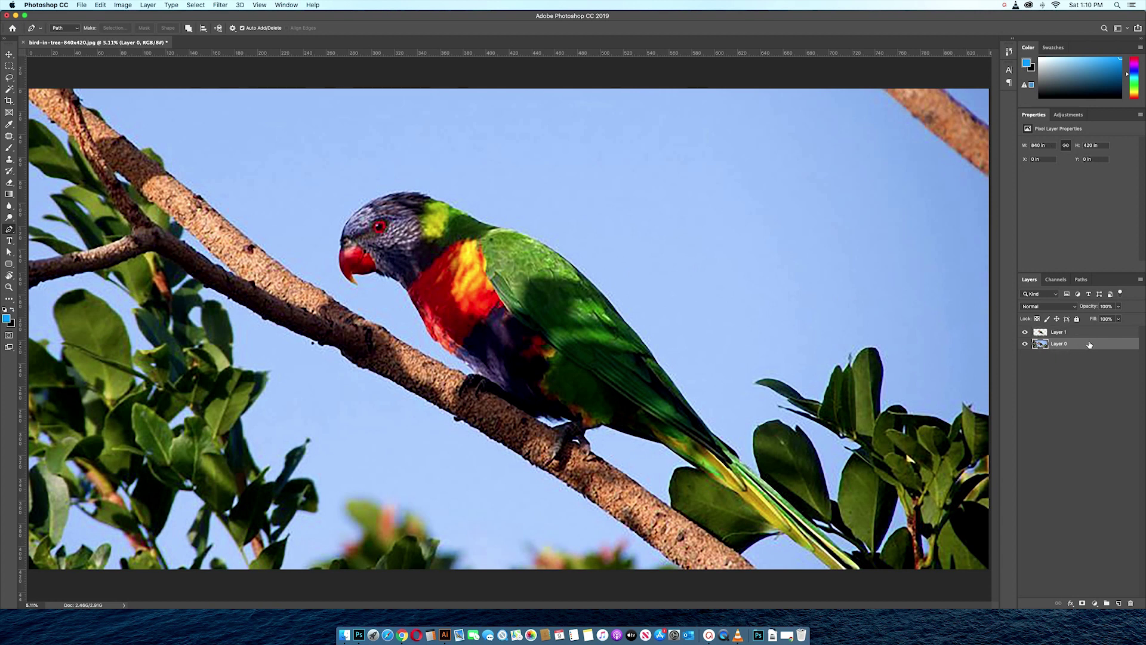
left_click(220, 5)
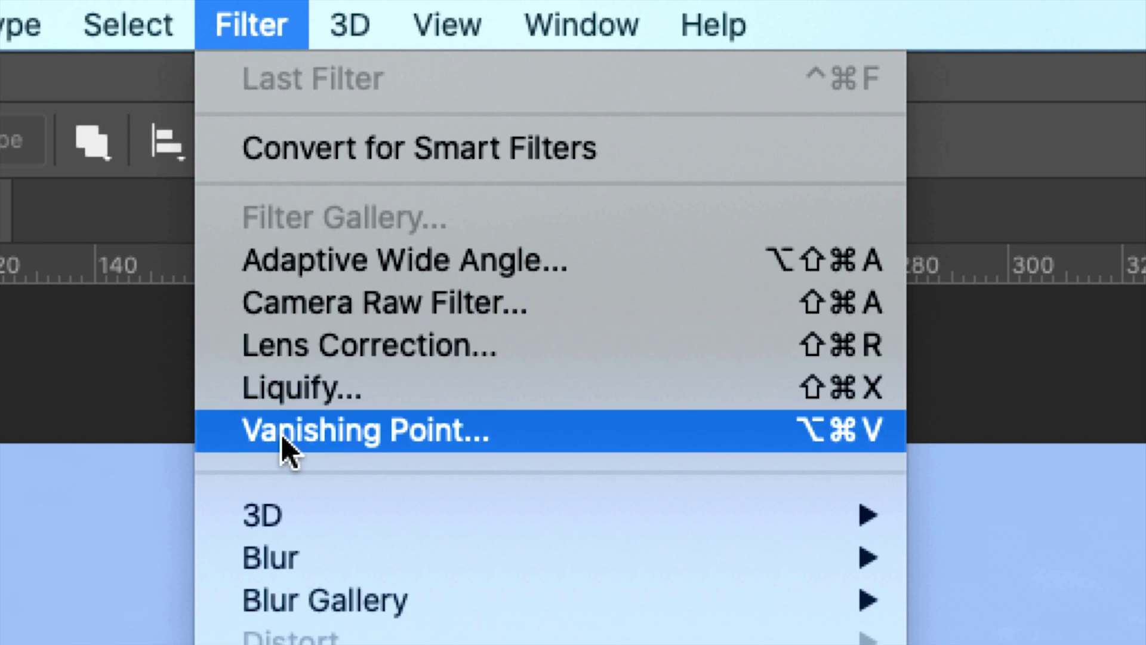
mouse_move(18, 93)
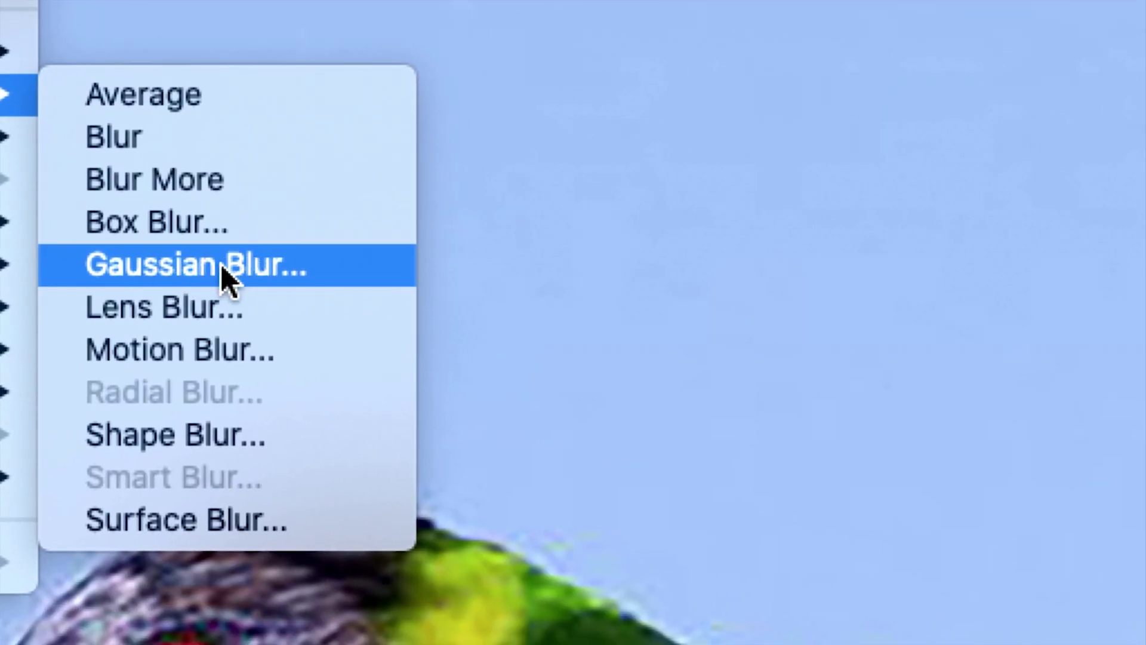
Step: Choose Filter > Blur > Gaussian Blur for Layer 0
left_click(221, 264)
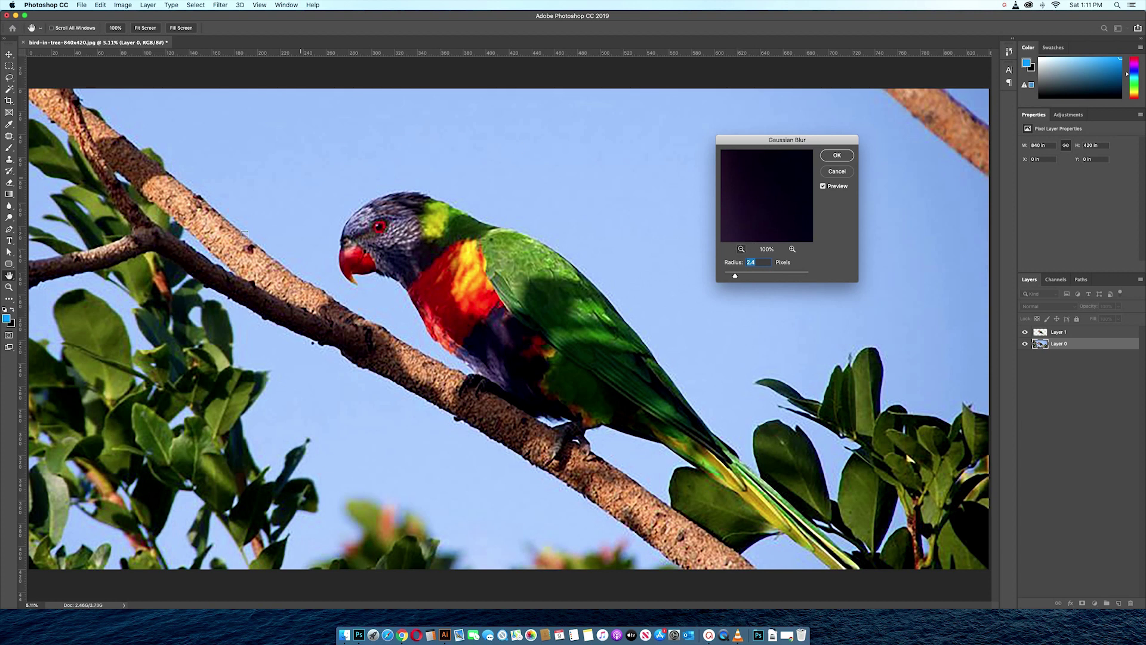
Step: Apply a 94.2-pixel Gaussian Blur radius to Layer 0's background
left_click_drag(735, 275, 747, 277)
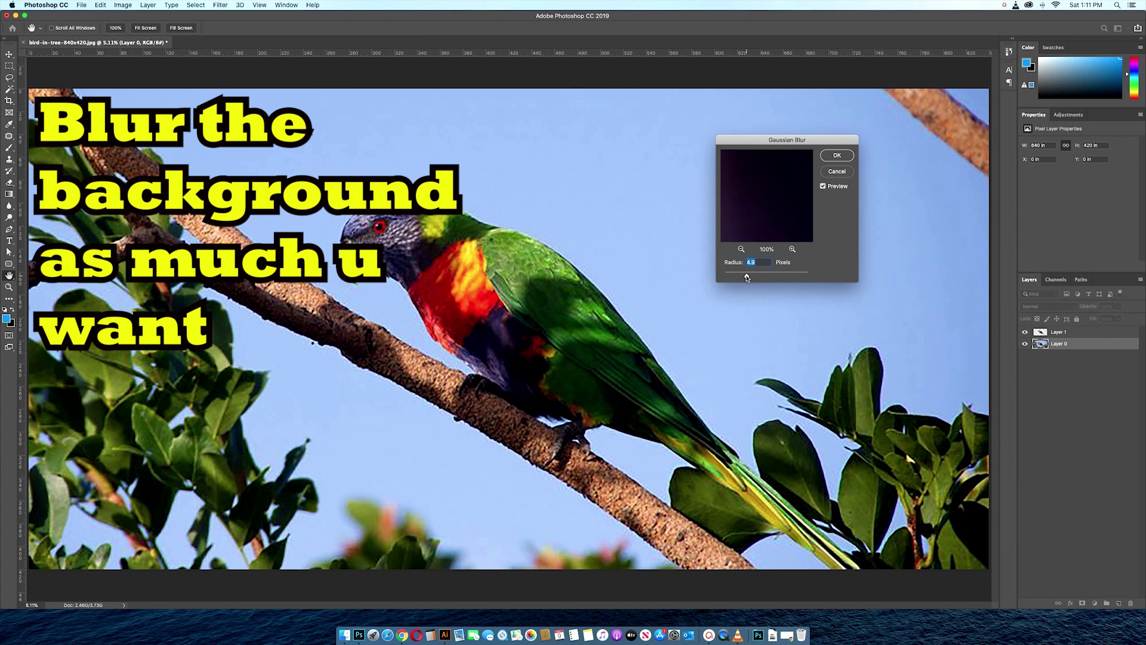
left_click_drag(747, 278, 758, 278)
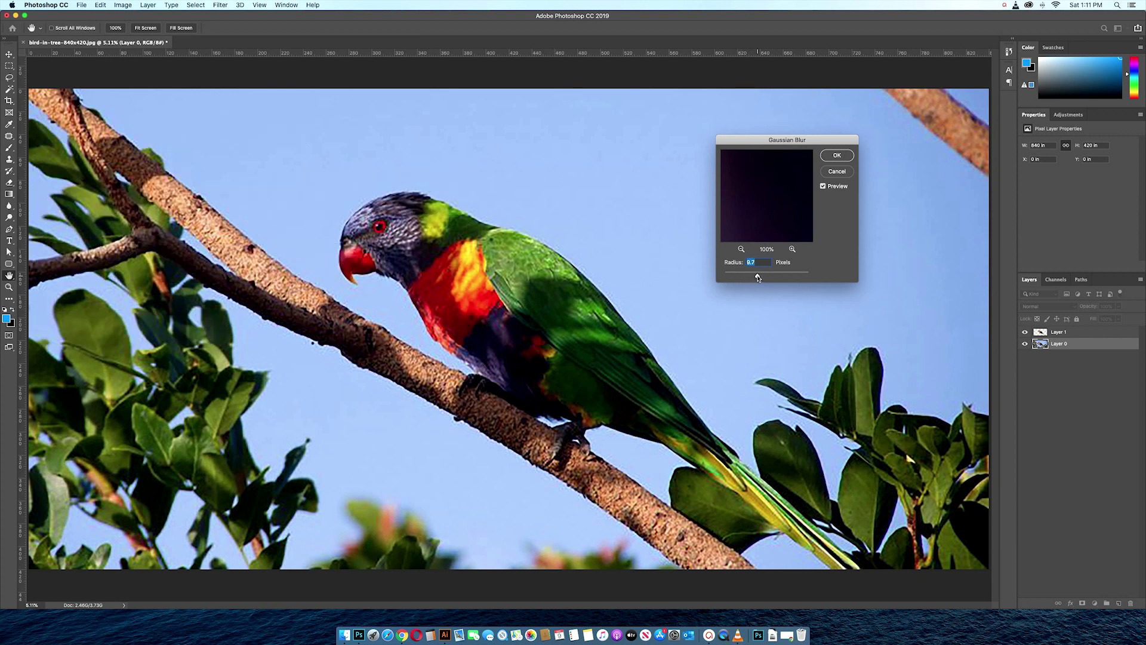
left_click_drag(758, 277, 776, 277)
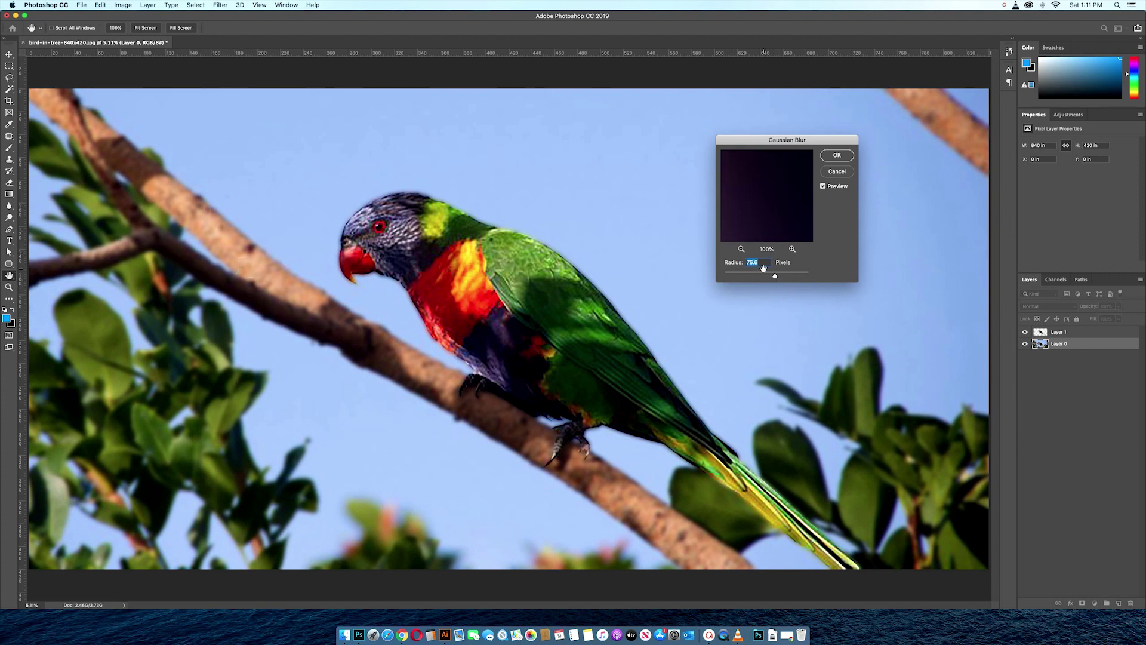
left_click_drag(777, 277, 790, 277)
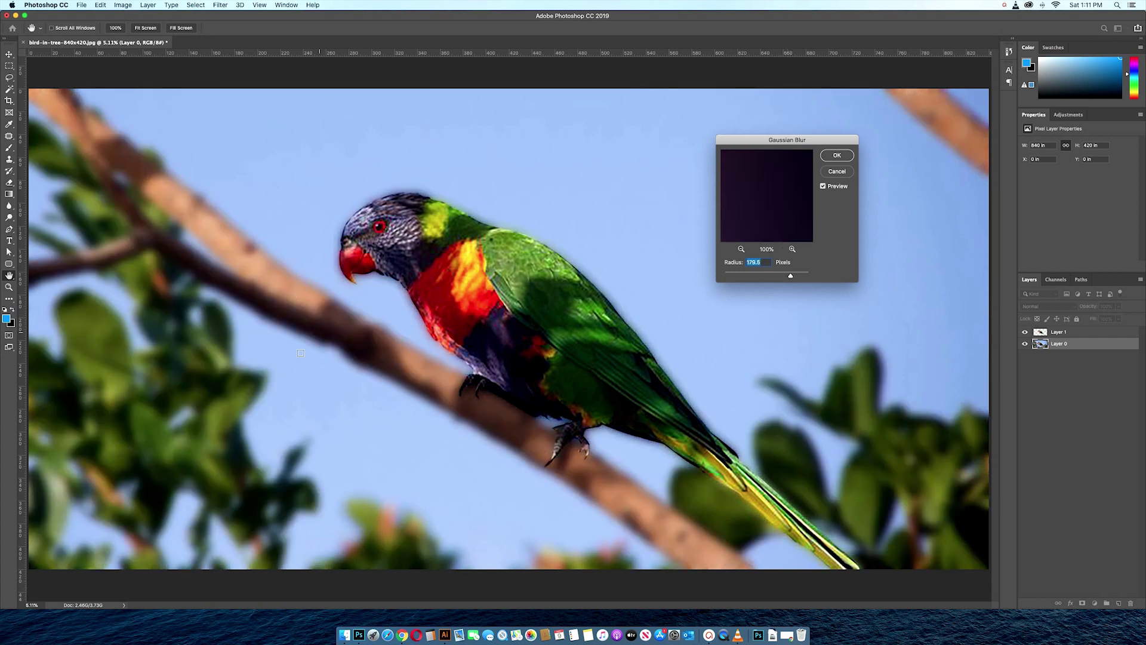
left_click(781, 280)
left_click_drag(781, 278, 774, 278)
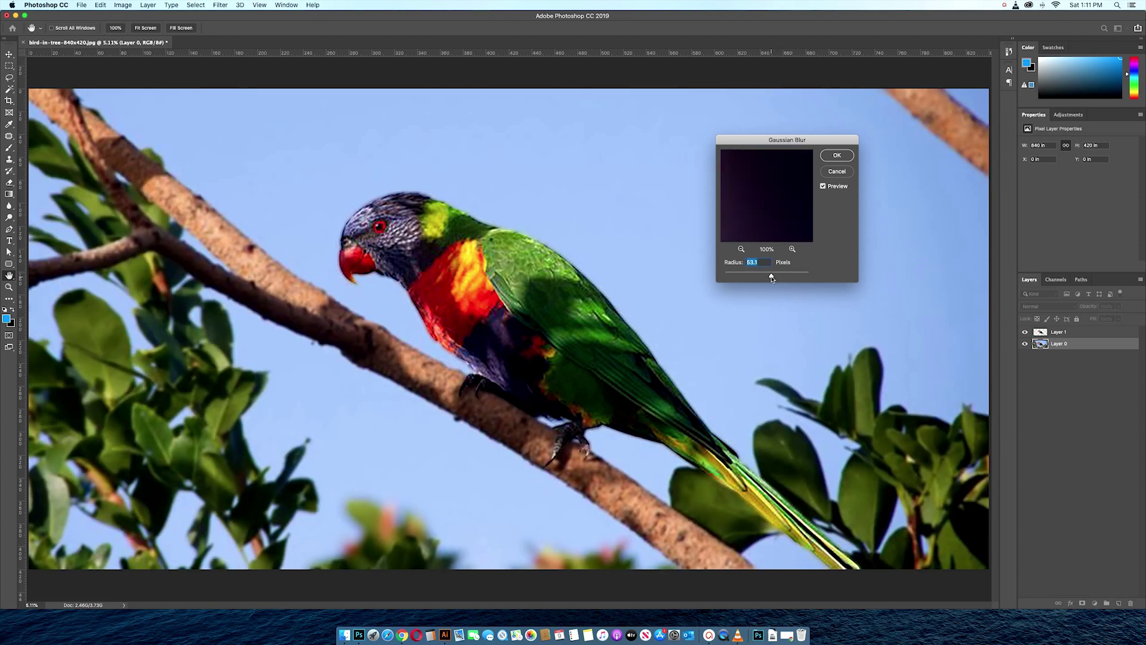
left_click_drag(773, 278, 776, 279)
left_click_drag(776, 278, 778, 278)
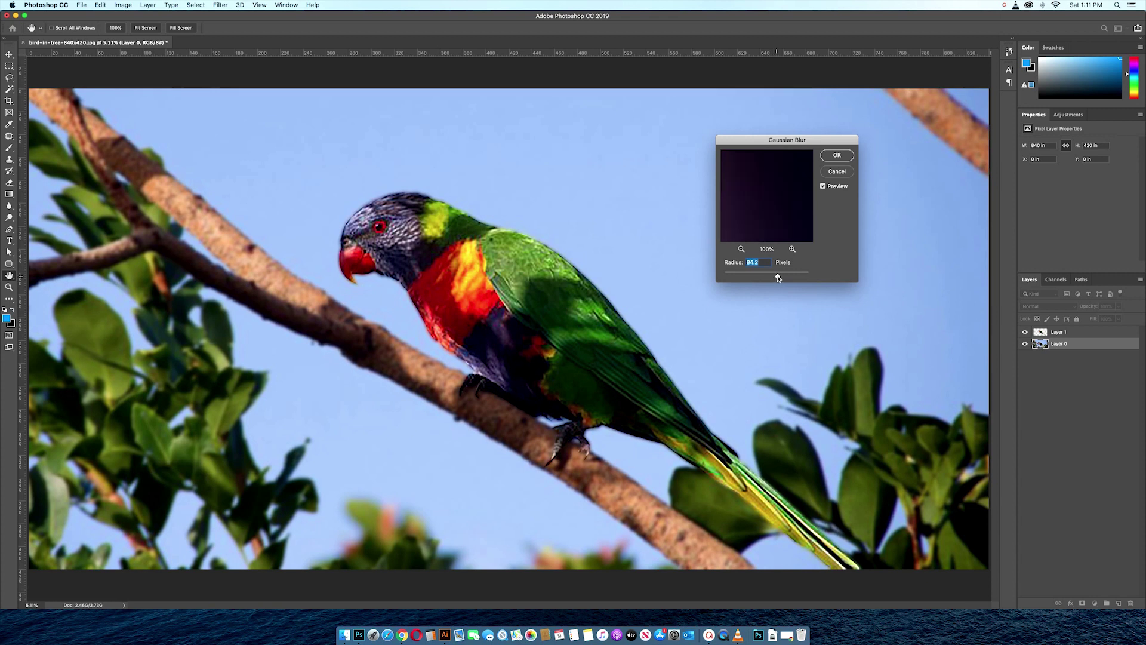
left_click(837, 156)
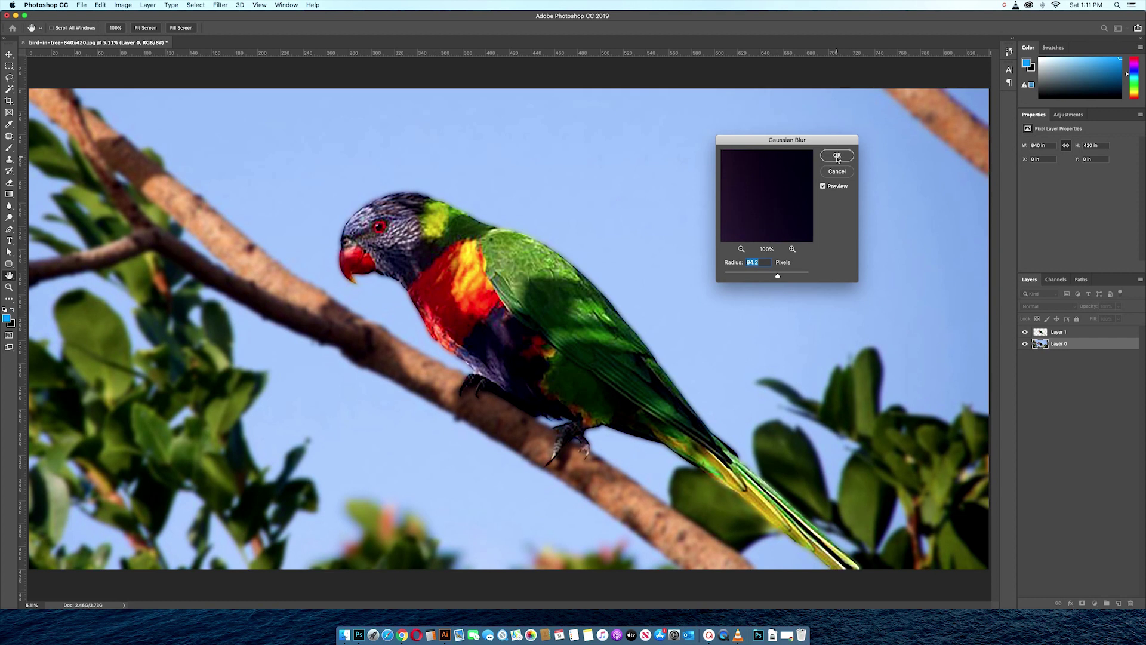
left_click(837, 156)
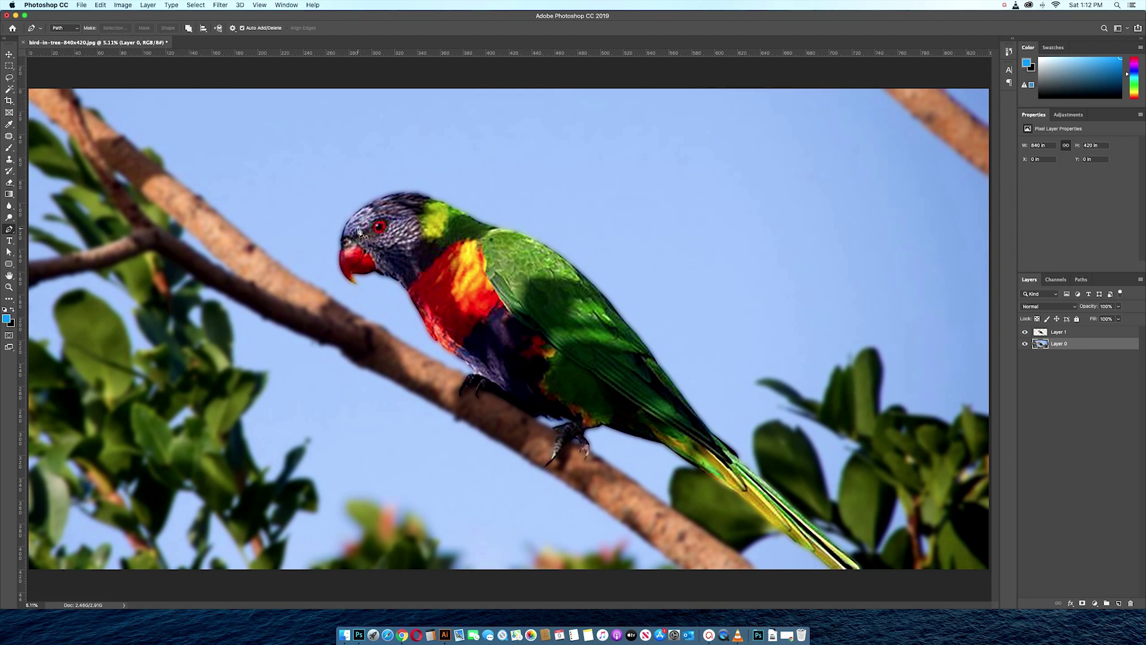
Step: Minimize the Photoshop window and bring up the ActivePresenter recording controls from the menu bar
left_click(15, 15)
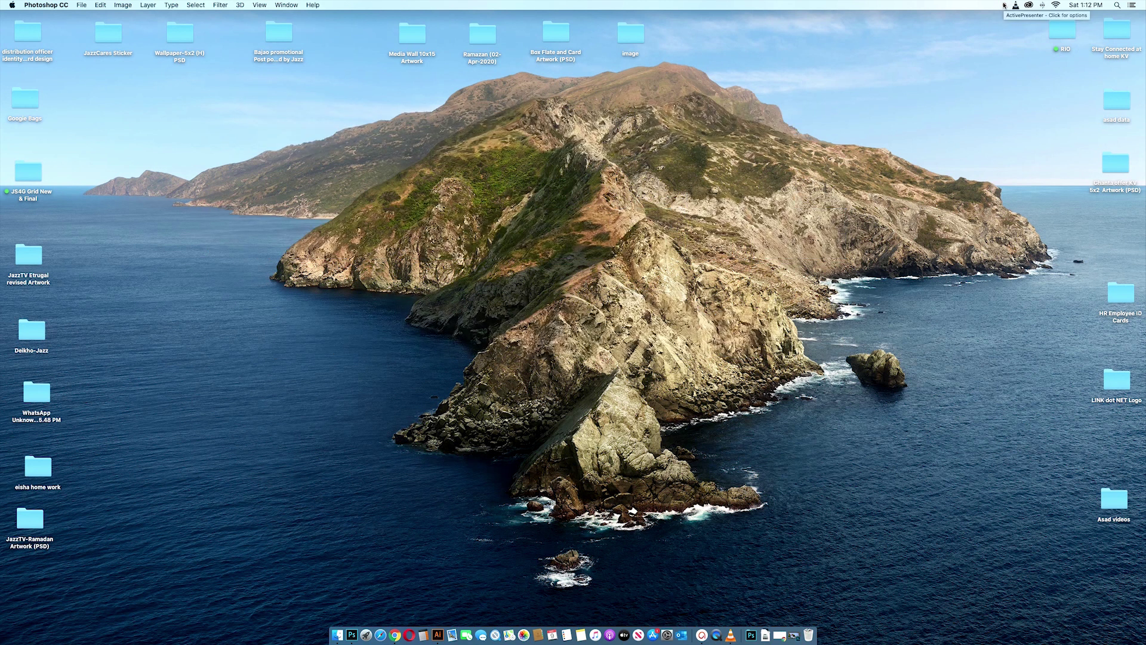
left_click(1005, 5)
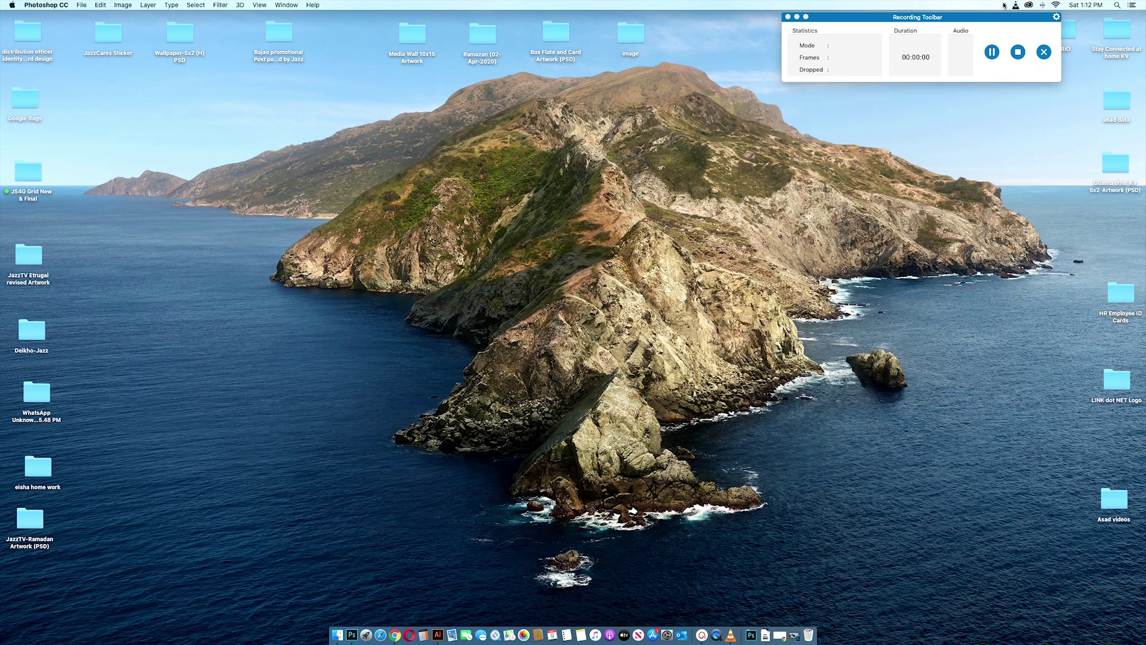